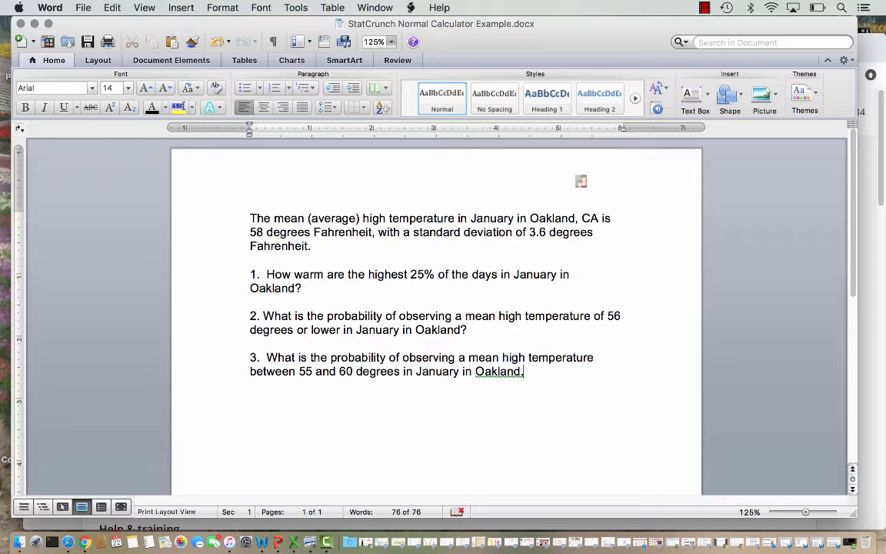
Switch to StatCrunch in Chrome, open a blank data table, and bring up the Normal calculator near the middle of the table
key("super+Tab")
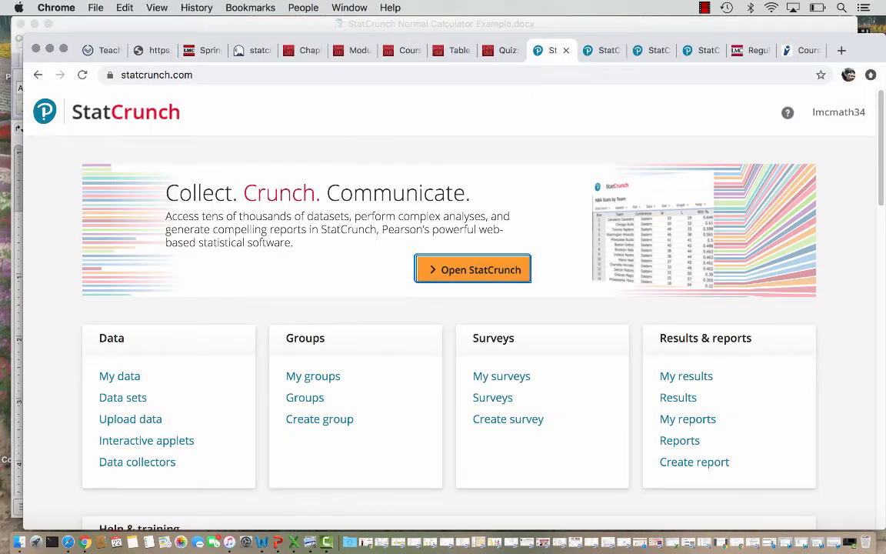
left_click(473, 269)
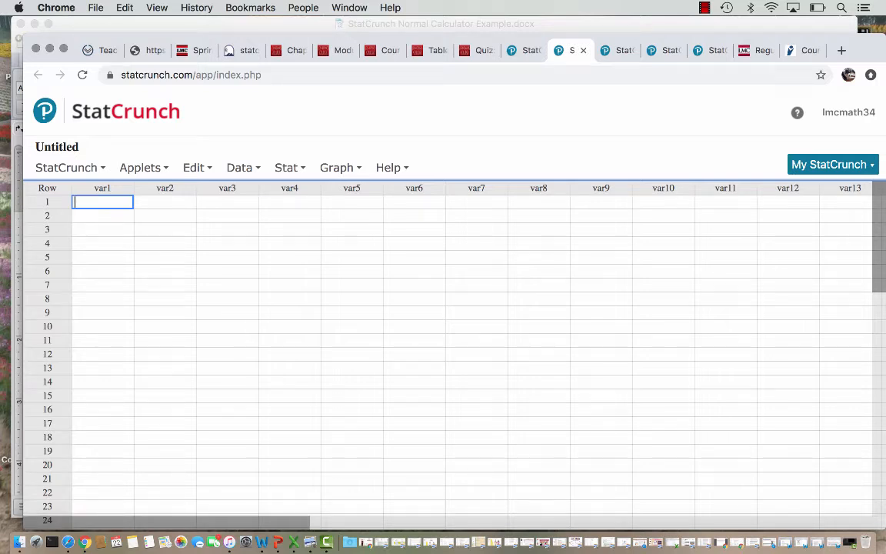
left_click(287, 167)
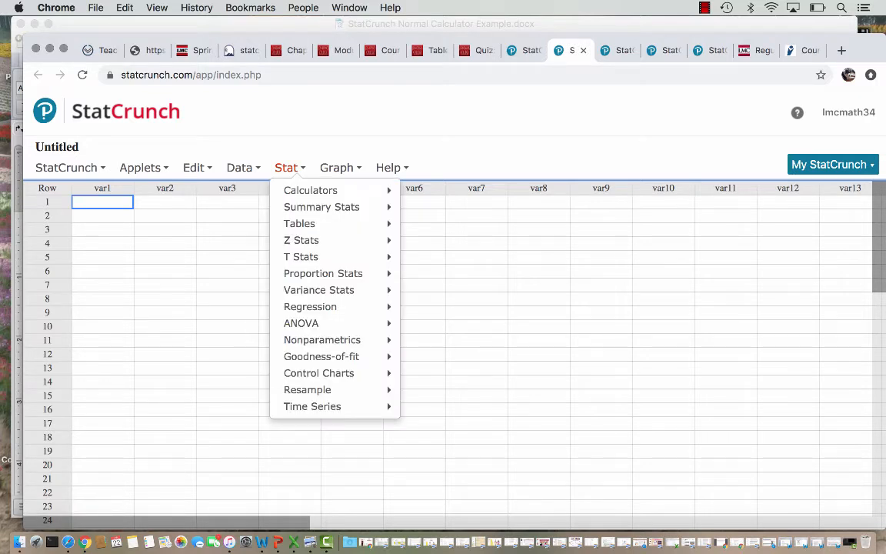
mouse_move(311, 191)
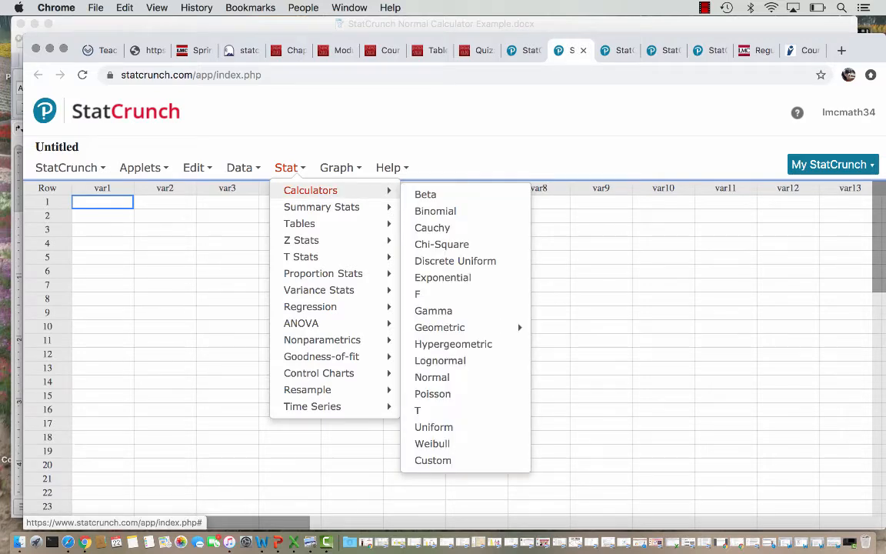
left_click(432, 377)
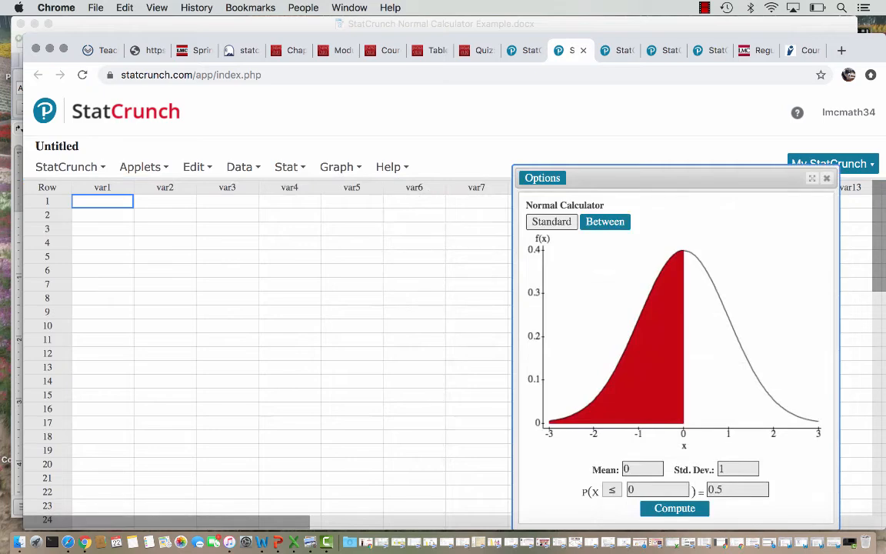
left_click_drag(633, 173, 393, 97)
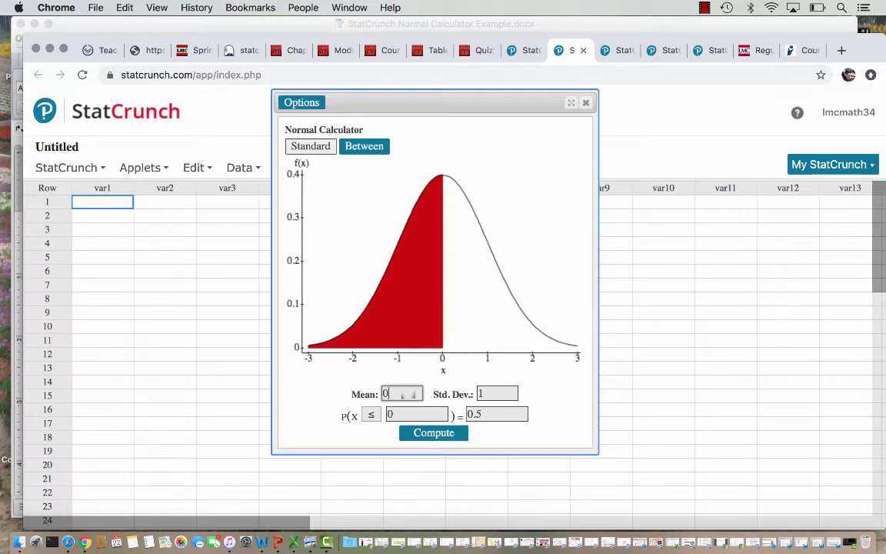
Set the Normal calculator's mean to 58 and its standard deviation to 3.6
left_click(408, 394)
key("BackSpace")
type("58")
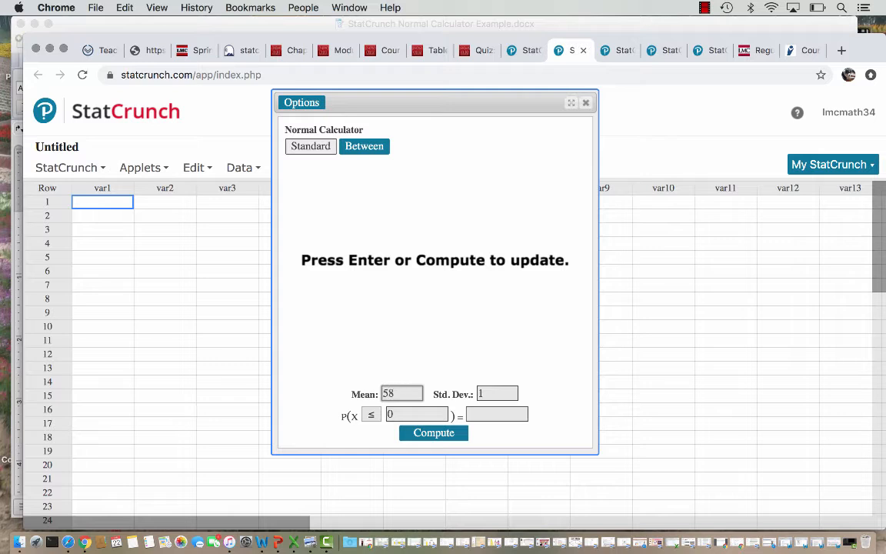
key("Tab")
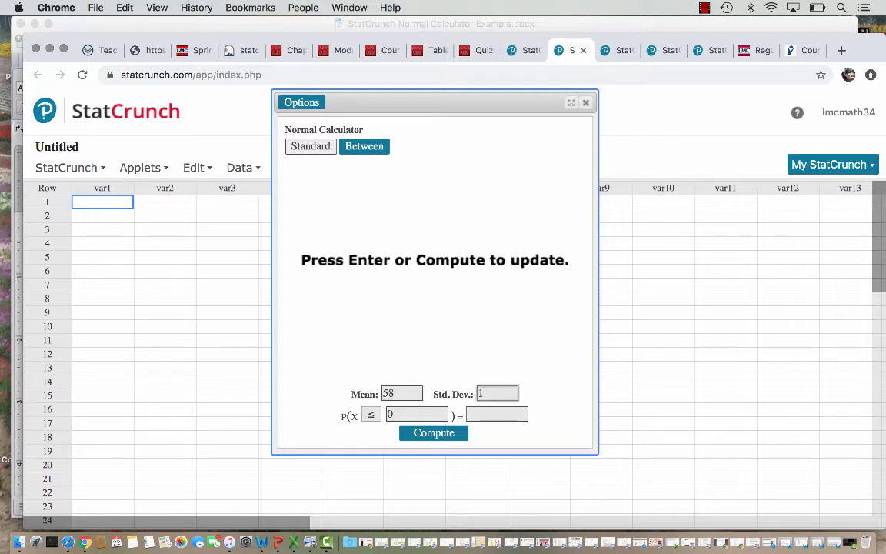
key("BackSpace")
type("3.6")
Check question 1 in the Word document, then compute the cutoff value in StatCrunch for P(X ≥ x) = 0.25
key("super+Tab")
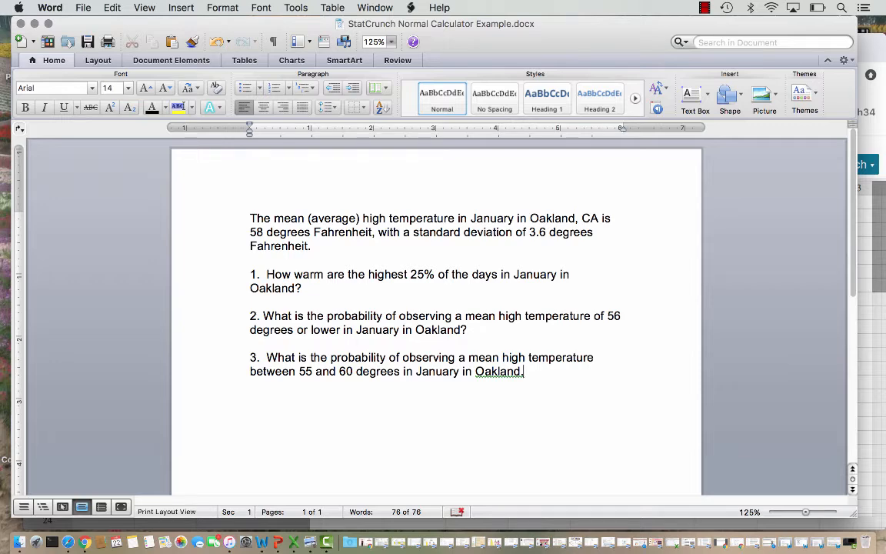
key("super+Tab")
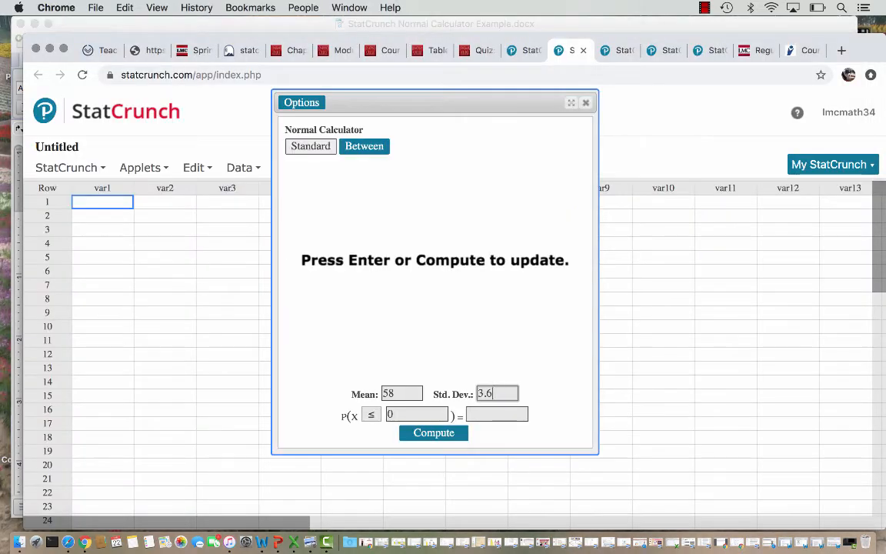
left_click(497, 414)
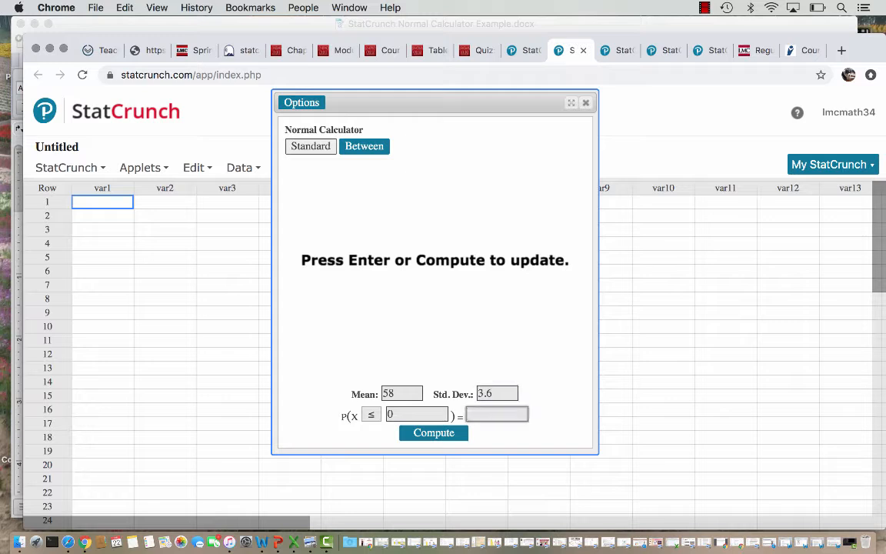
type("0.25")
left_click(371, 414)
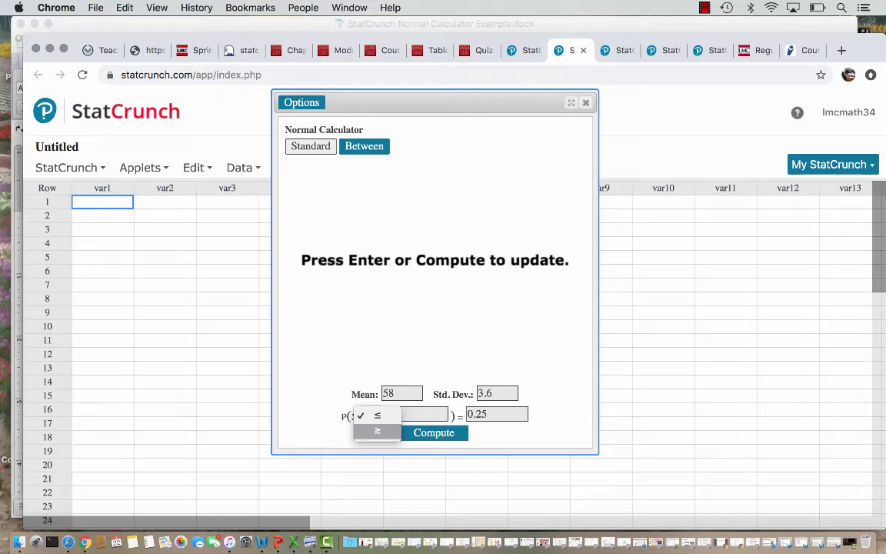
left_click(377, 431)
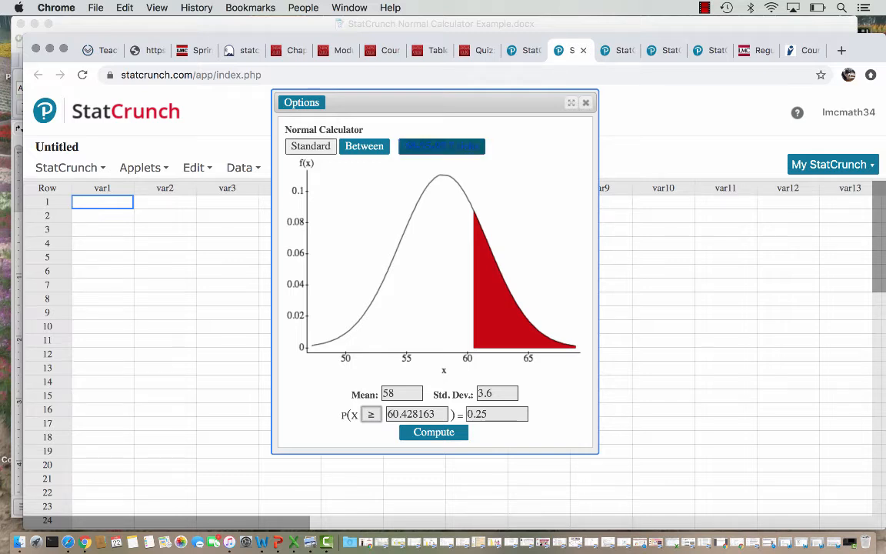
Show the 68-95-99.7 ticks on the normal curve's axis and enlarge the calculator window in both width and height
left_click(441, 147)
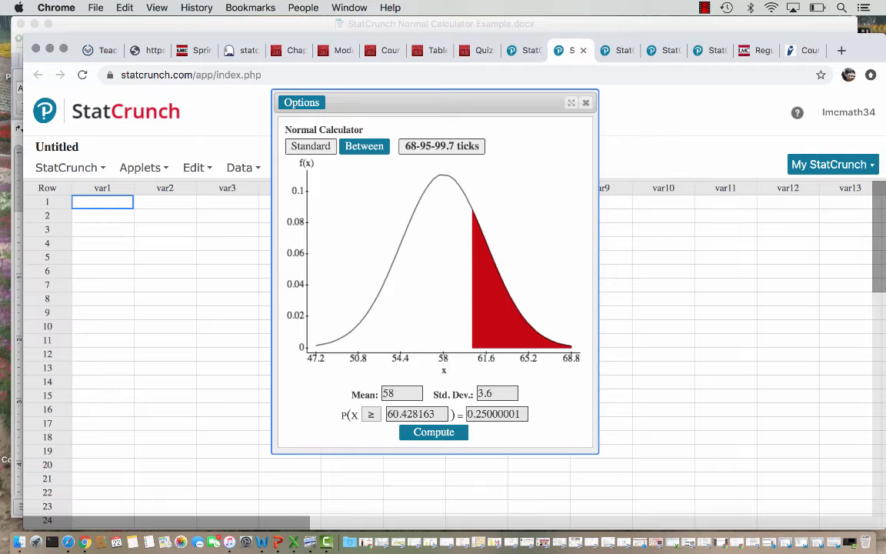
left_click_drag(597, 452, 762, 487)
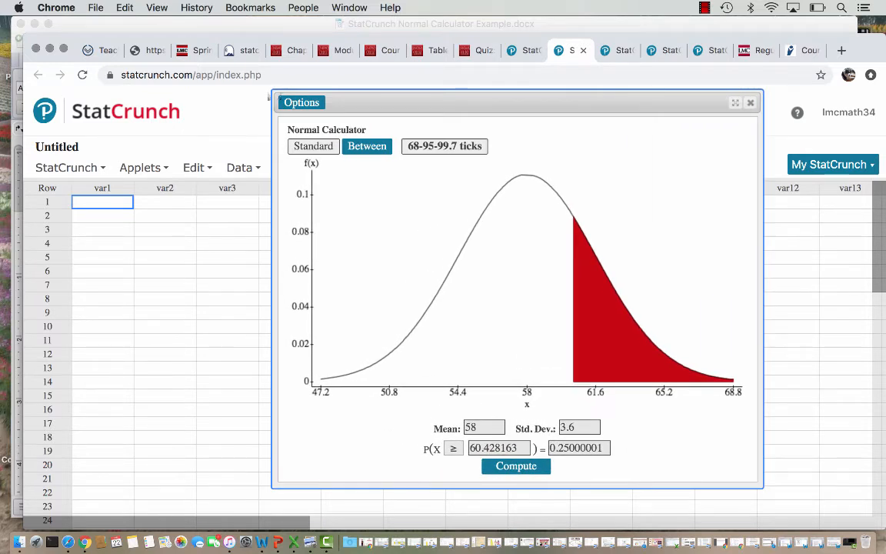
left_click_drag(275, 96, 105, 95)
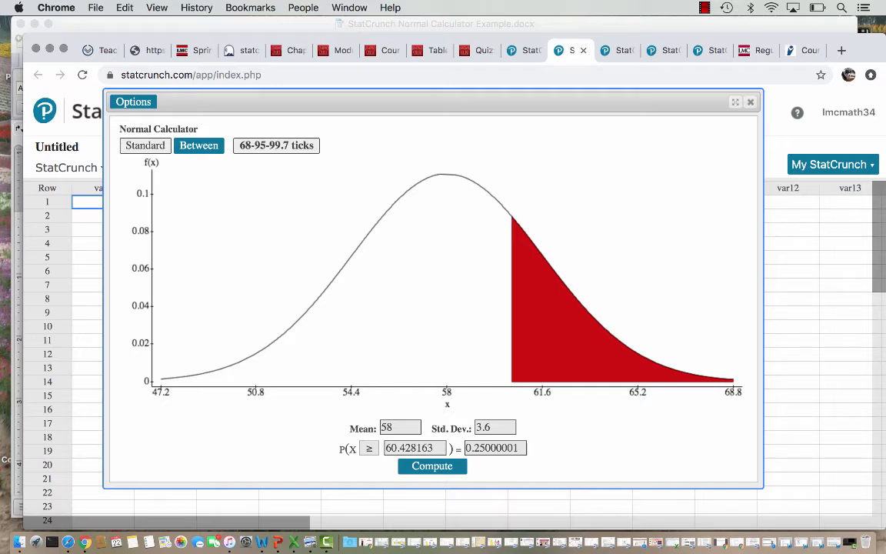
Read question 2 in the Word document and compute P(X ≤ 56) in StatCrunch, toggling the 68-95-99.7 ticks off and back on
key("super+Tab")
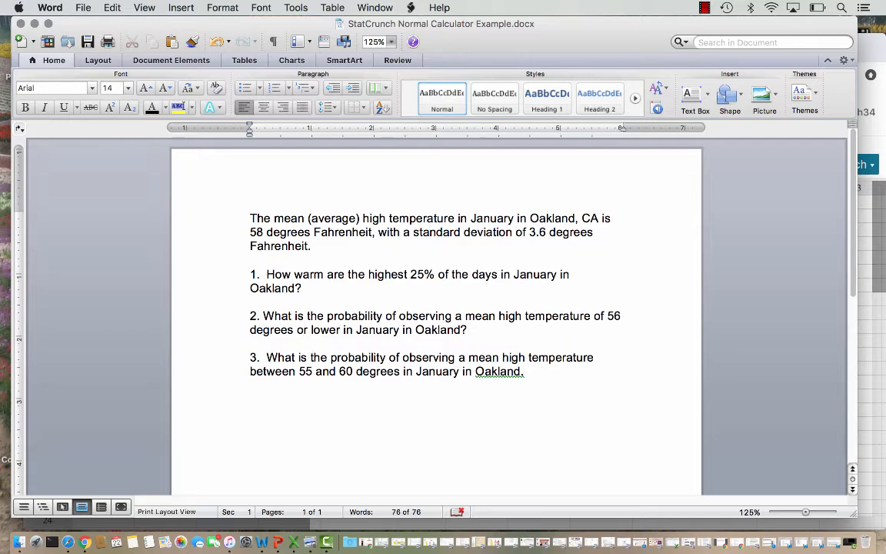
key("super+Tab")
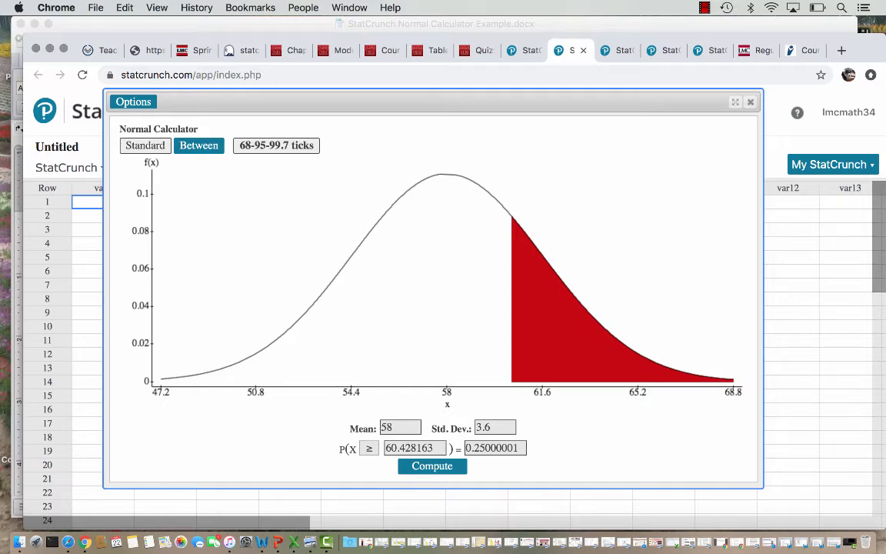
key("super+Tab")
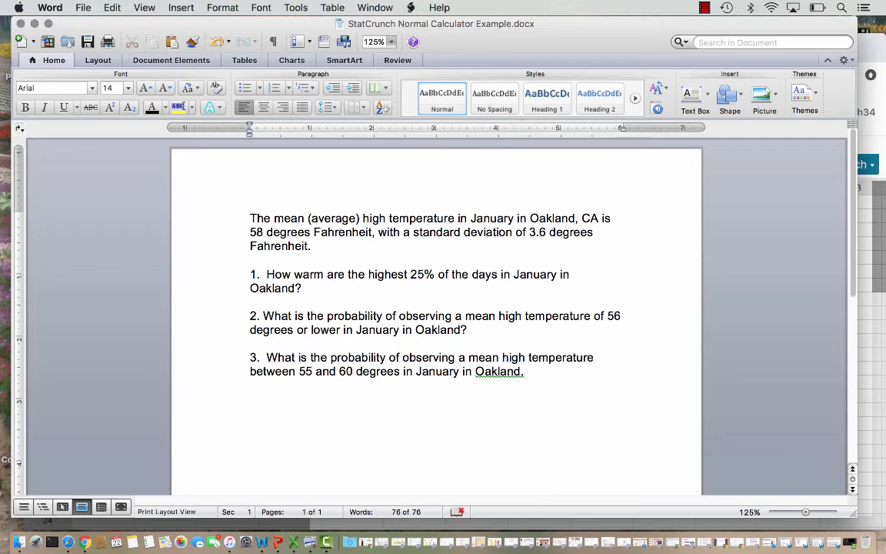
key("super+Tab")
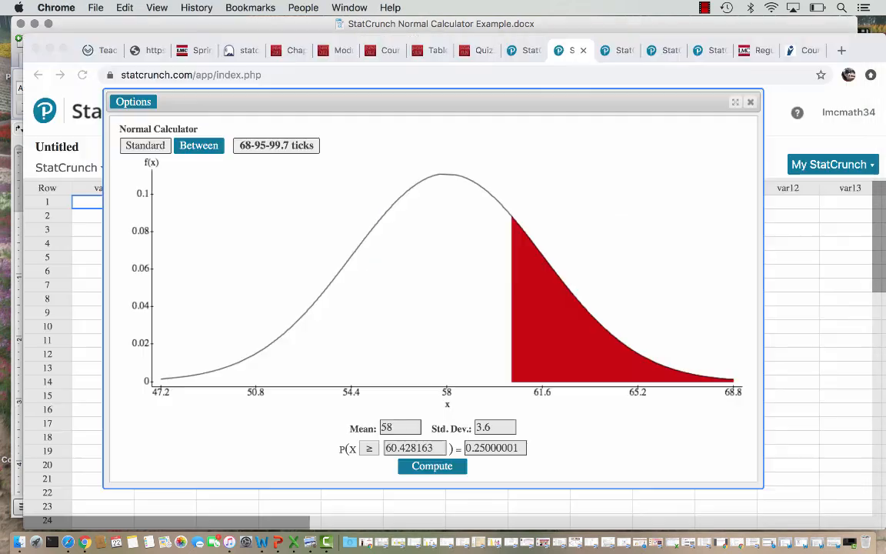
double_click(410, 448)
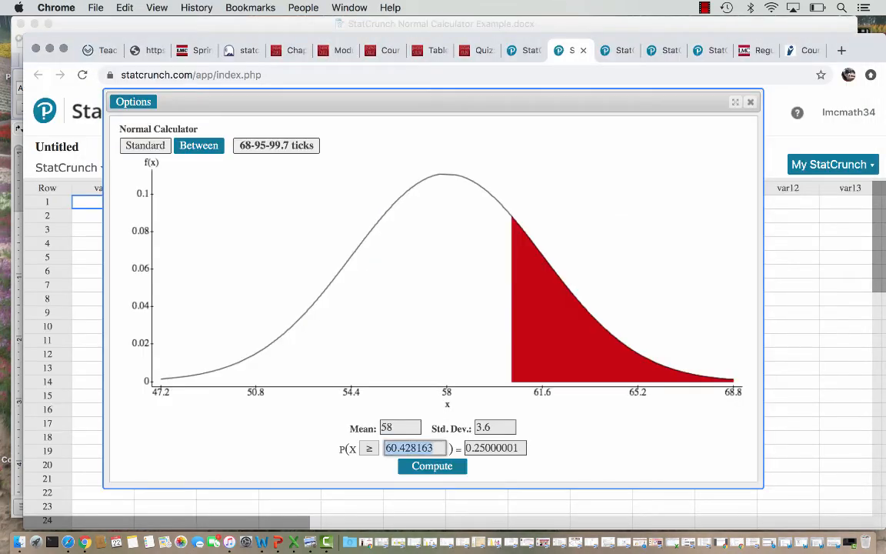
key("BackSpace")
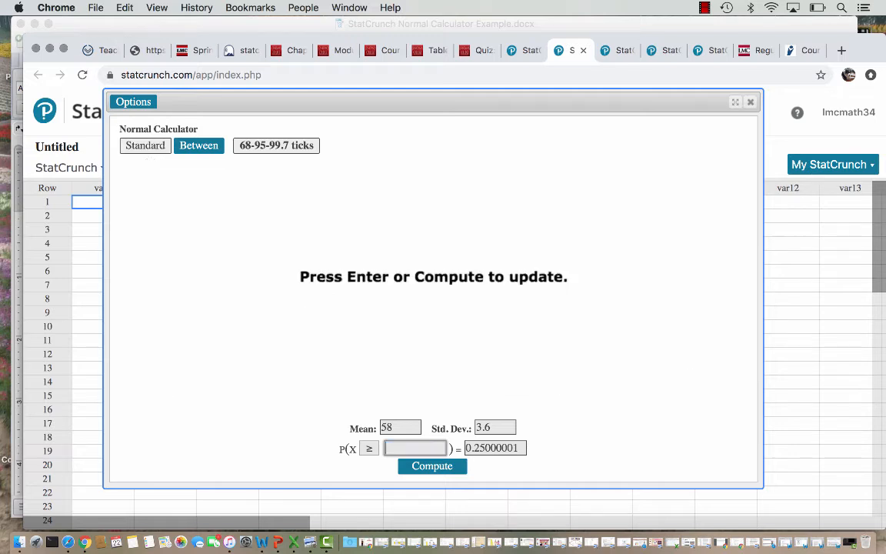
type("56")
left_click(369, 449)
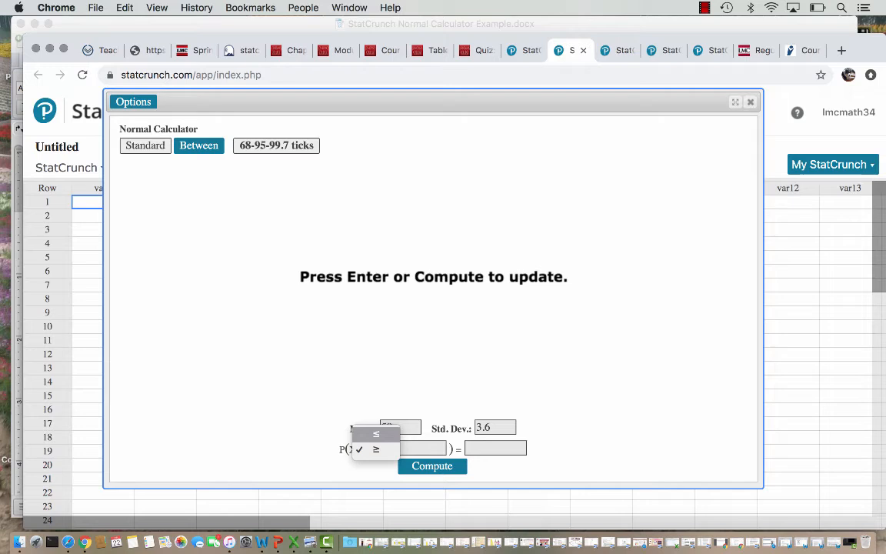
left_click(377, 434)
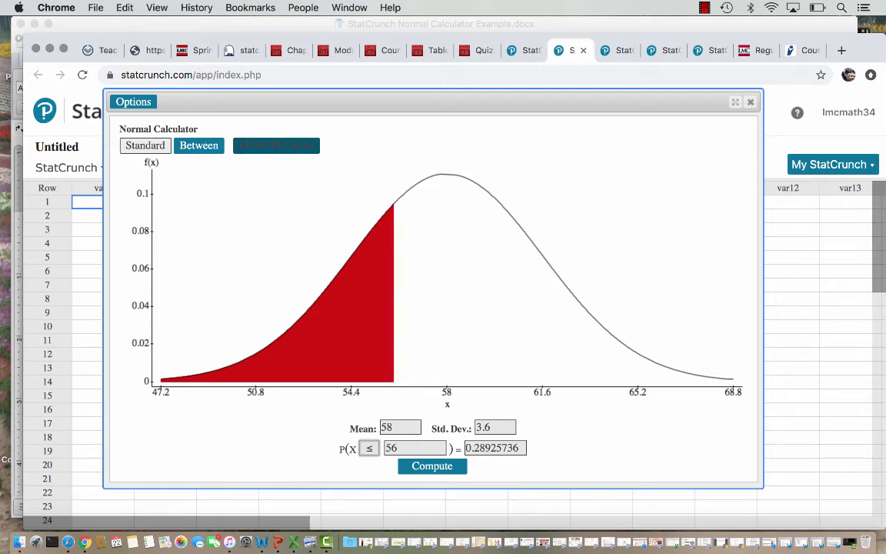
left_click(276, 146)
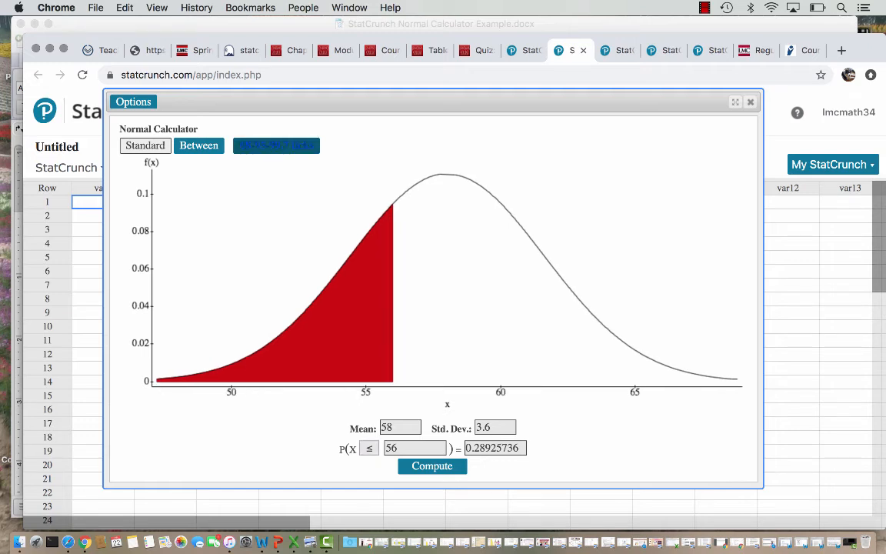
left_click(277, 145)
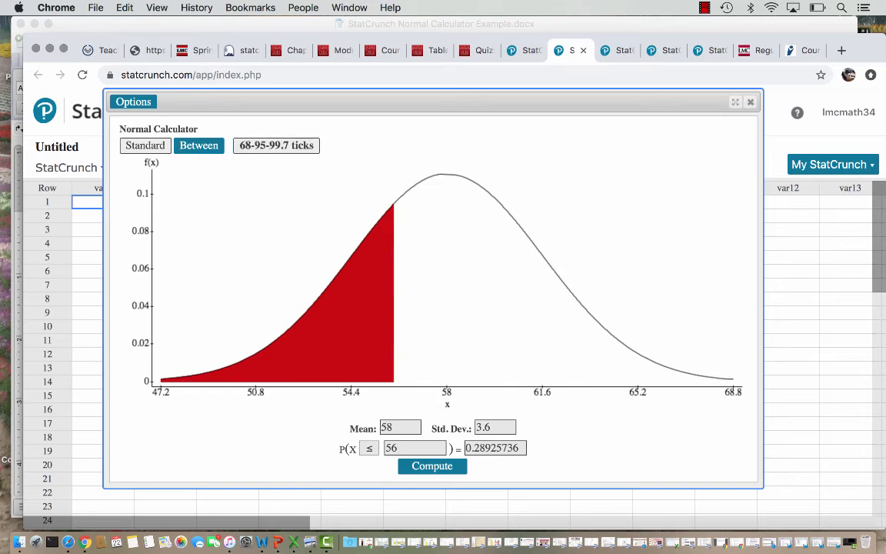
Read question 3 in the Word document and compute P(55 ≤ X ≤ 60) in StatCrunch using the calculator's Between mode
key("super+Tab")
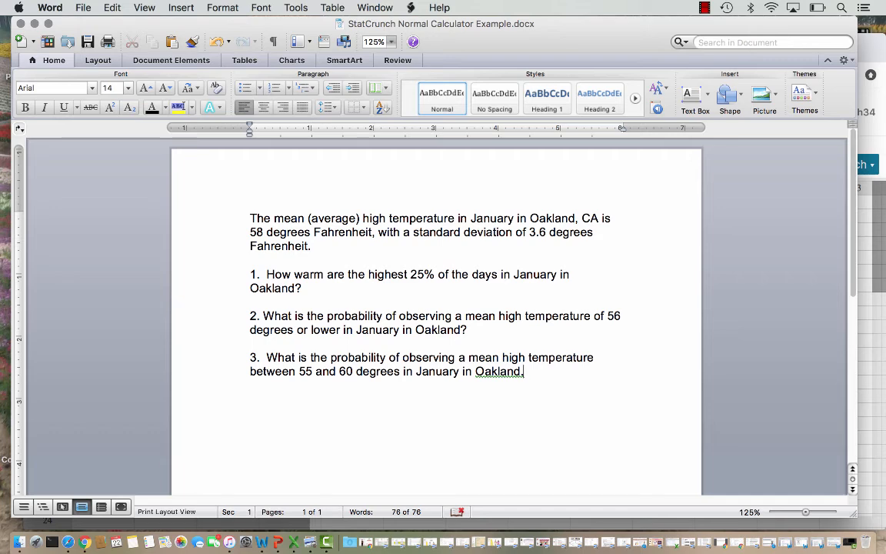
key("super+Tab")
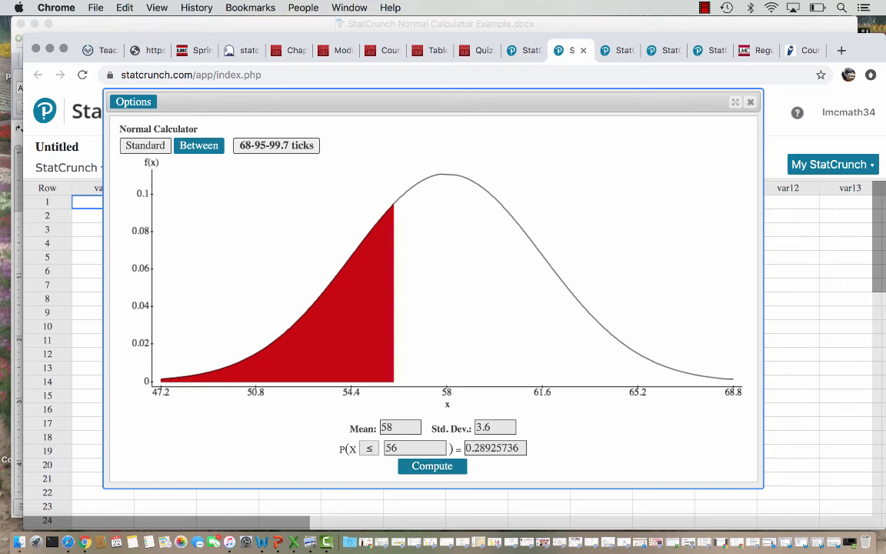
left_click(198, 145)
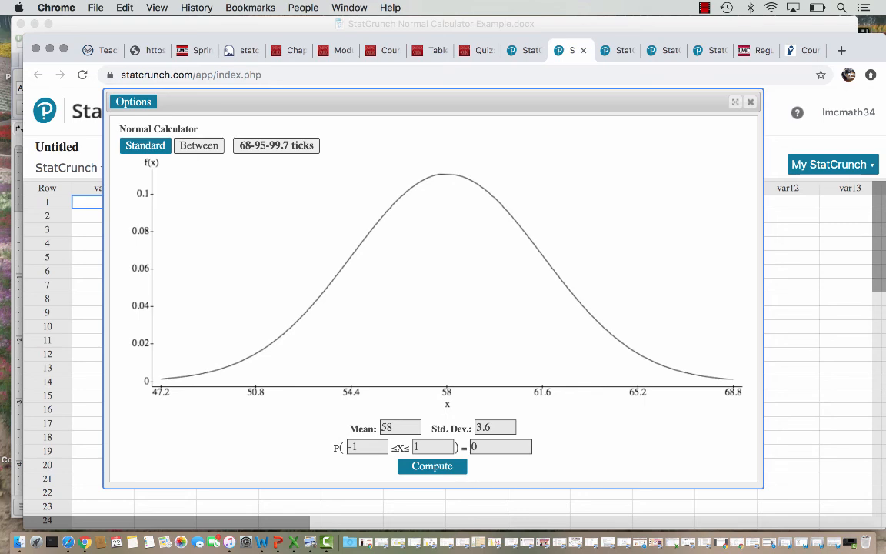
key("super+Tab")
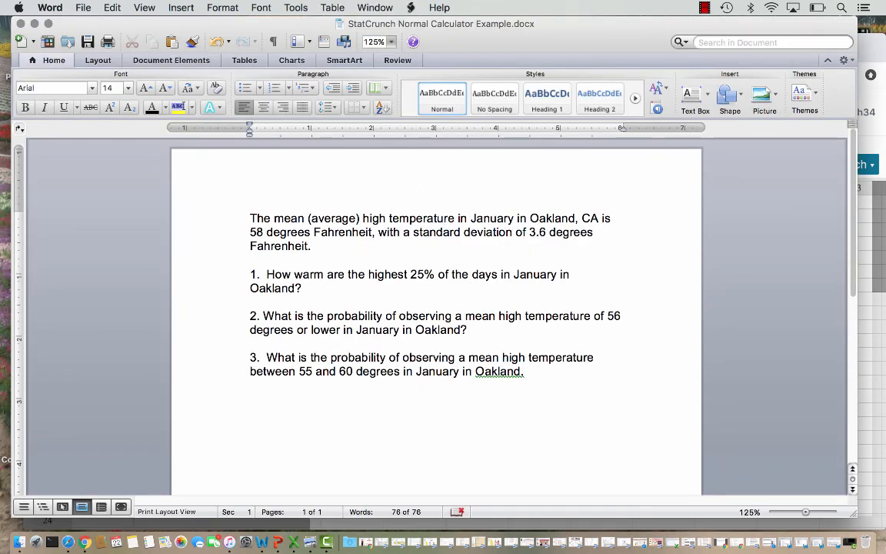
key("super+Tab")
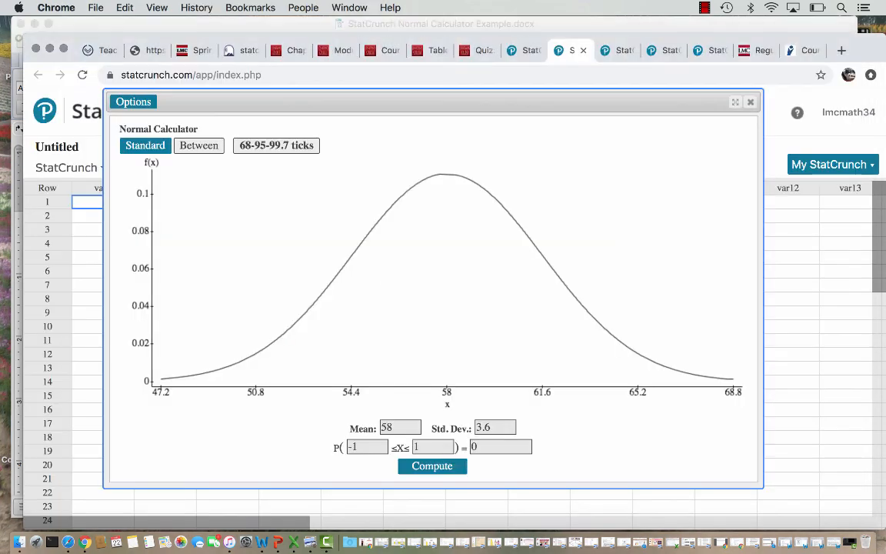
left_click_drag(359, 447, 347, 447)
type("55")
key("Tab")
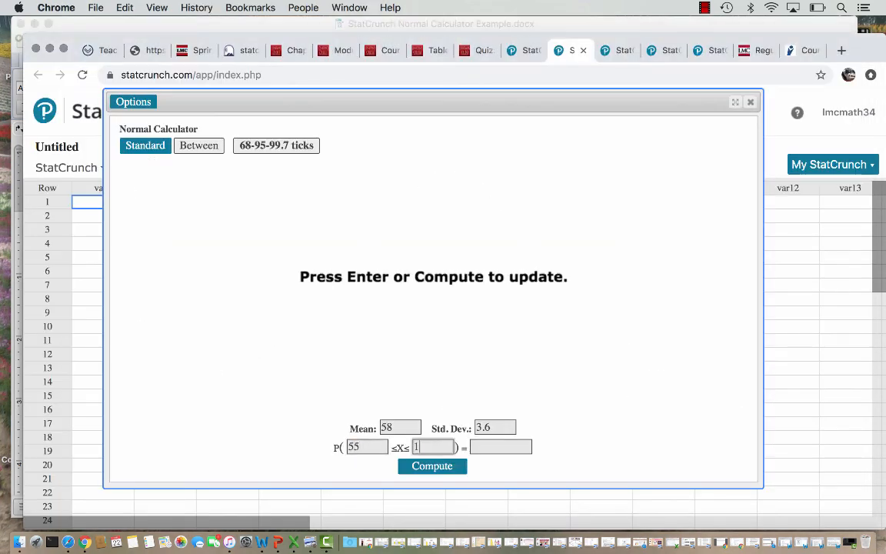
type("60")
key("Return")
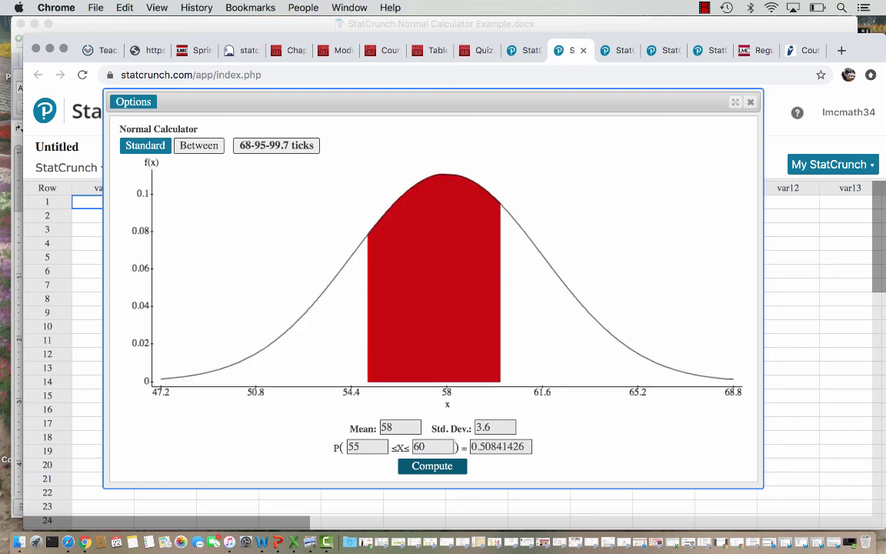